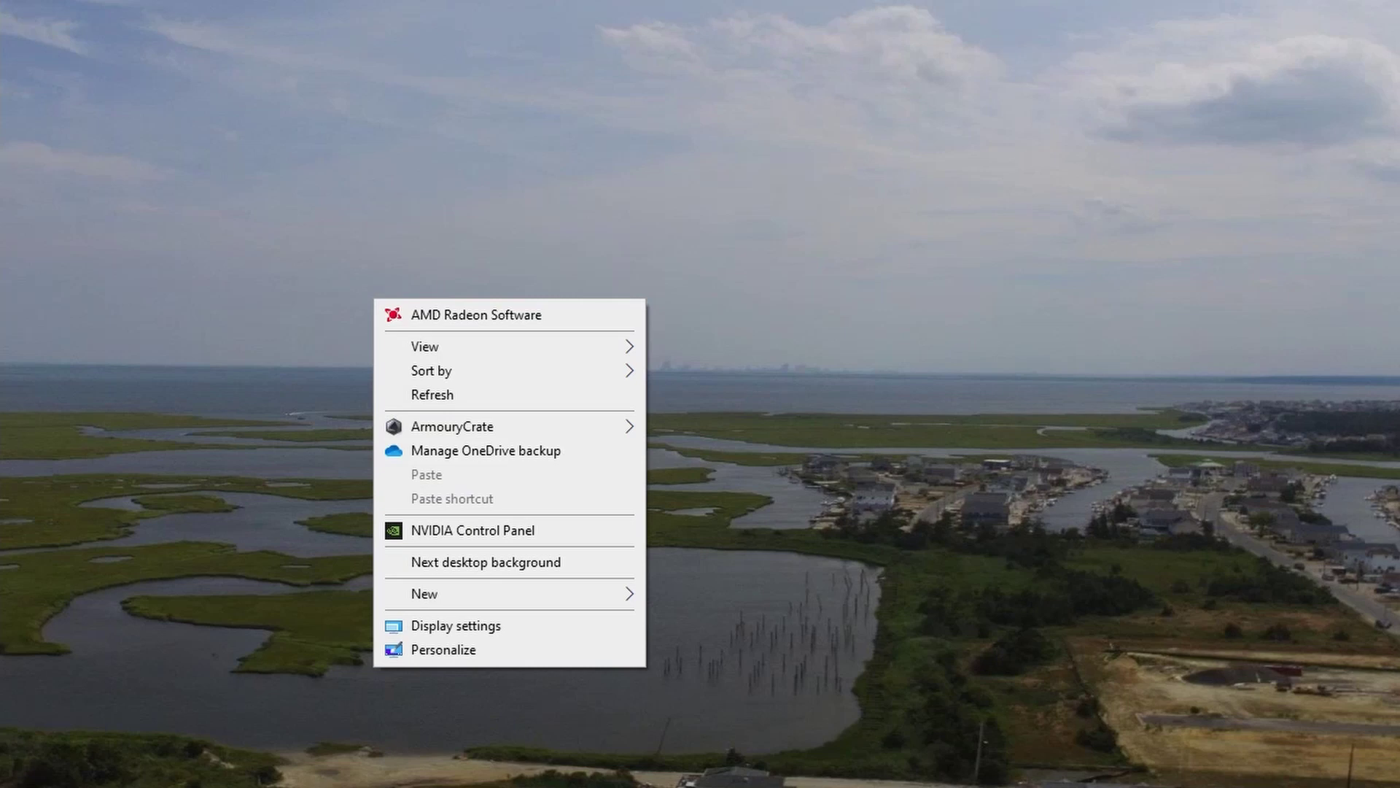
- Open the NVIDIA Control Panel and set the image settings preview page to use the advanced 3D image settings
{"action": "right_click", "coordinate": [703, 285]}
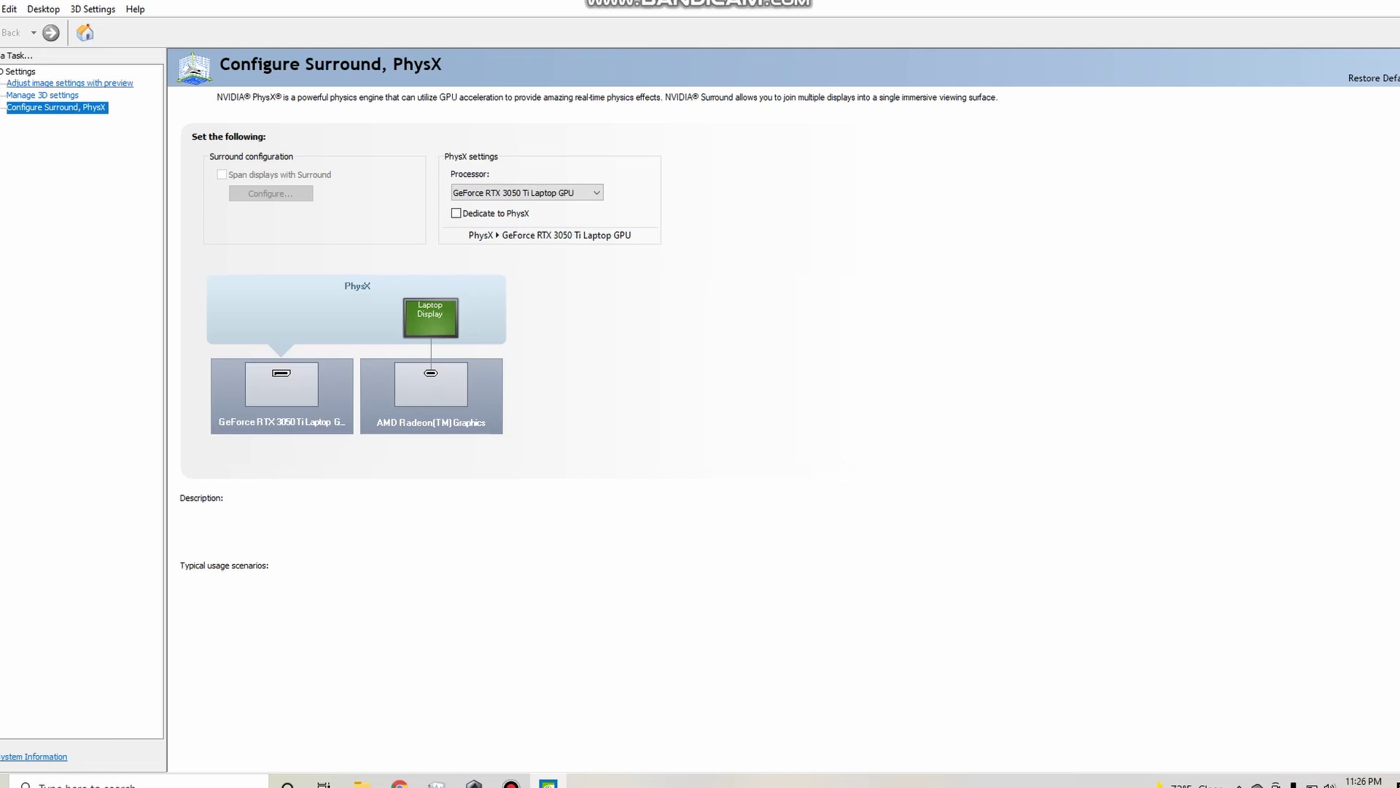
{"action": "left_click", "coordinate": [69, 83]}
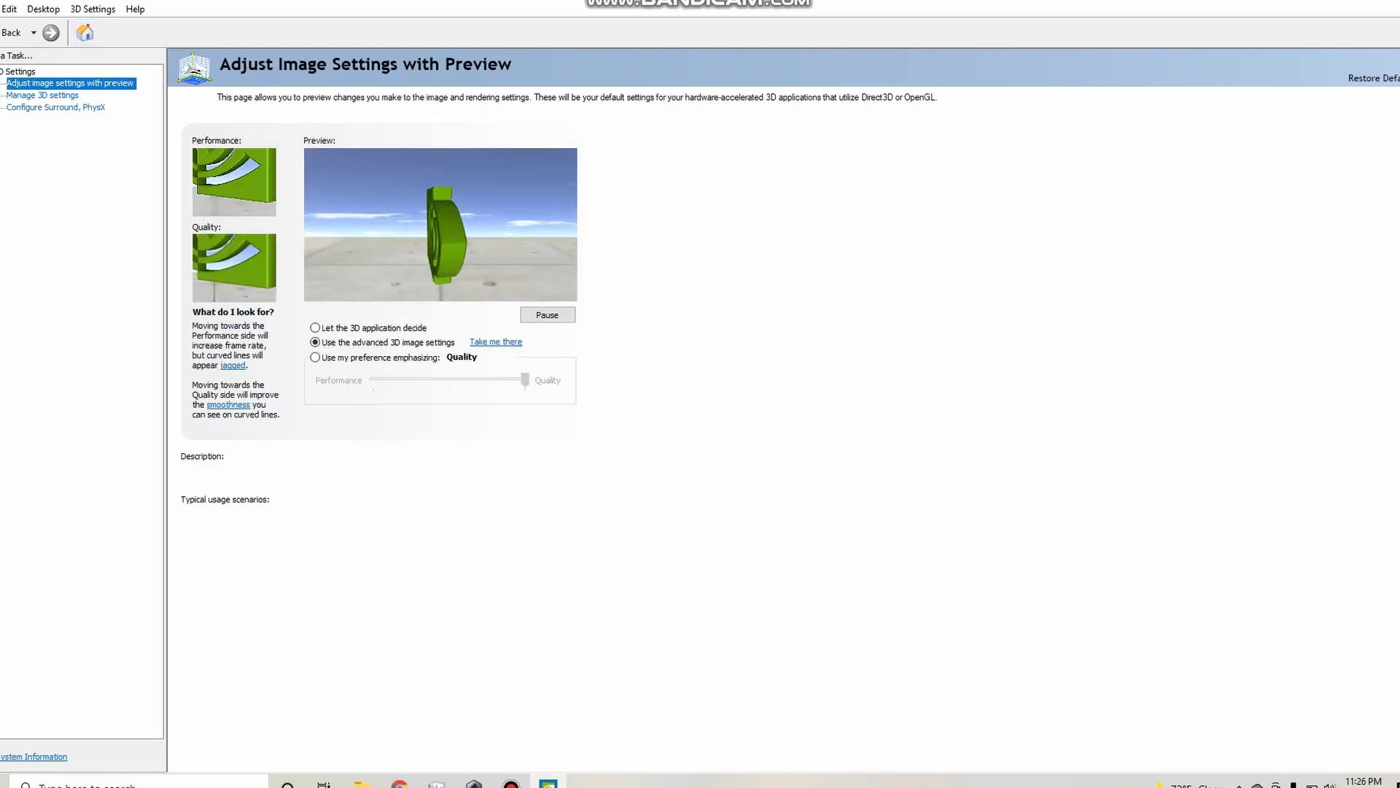
{"action": "left_click", "coordinate": [93, 9]}
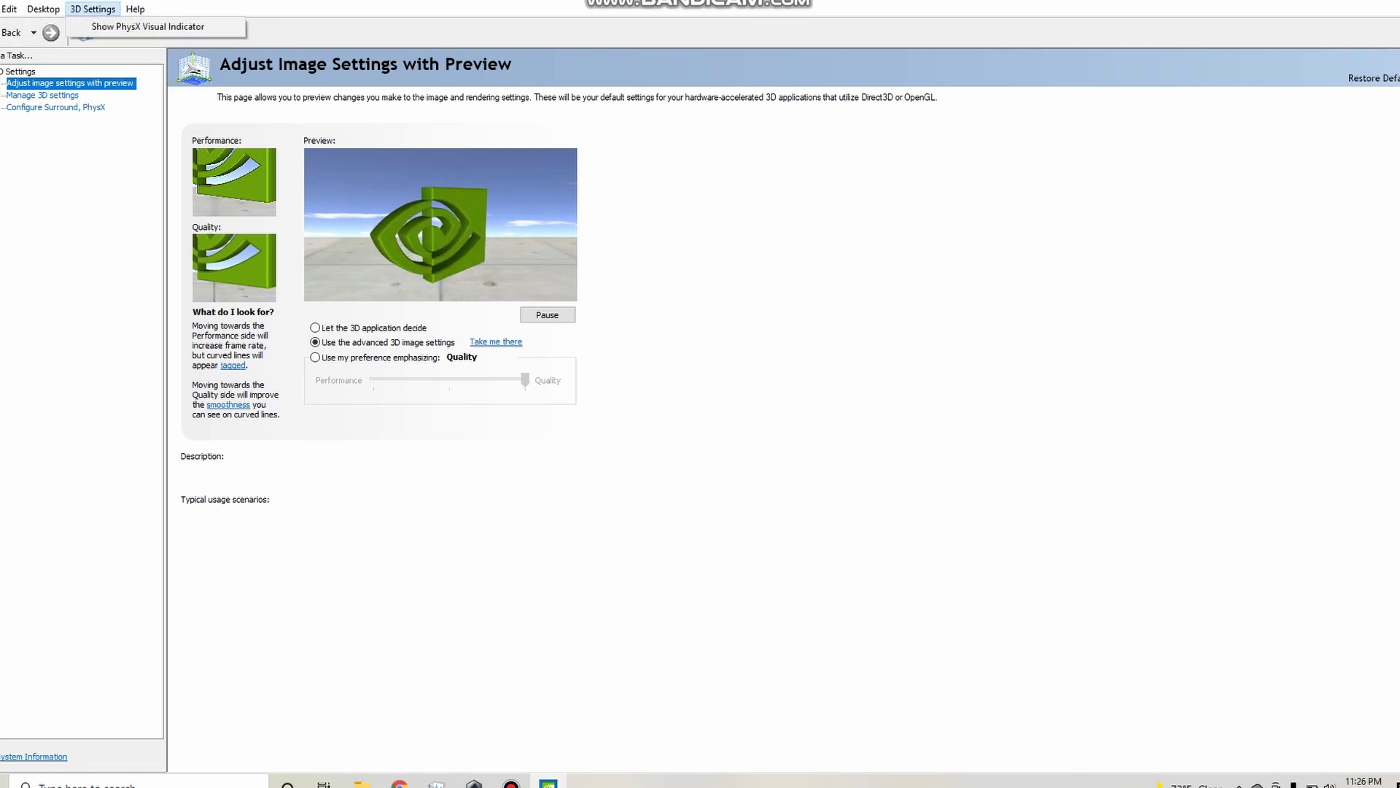
{"action": "left_click", "coordinate": [147, 27]}
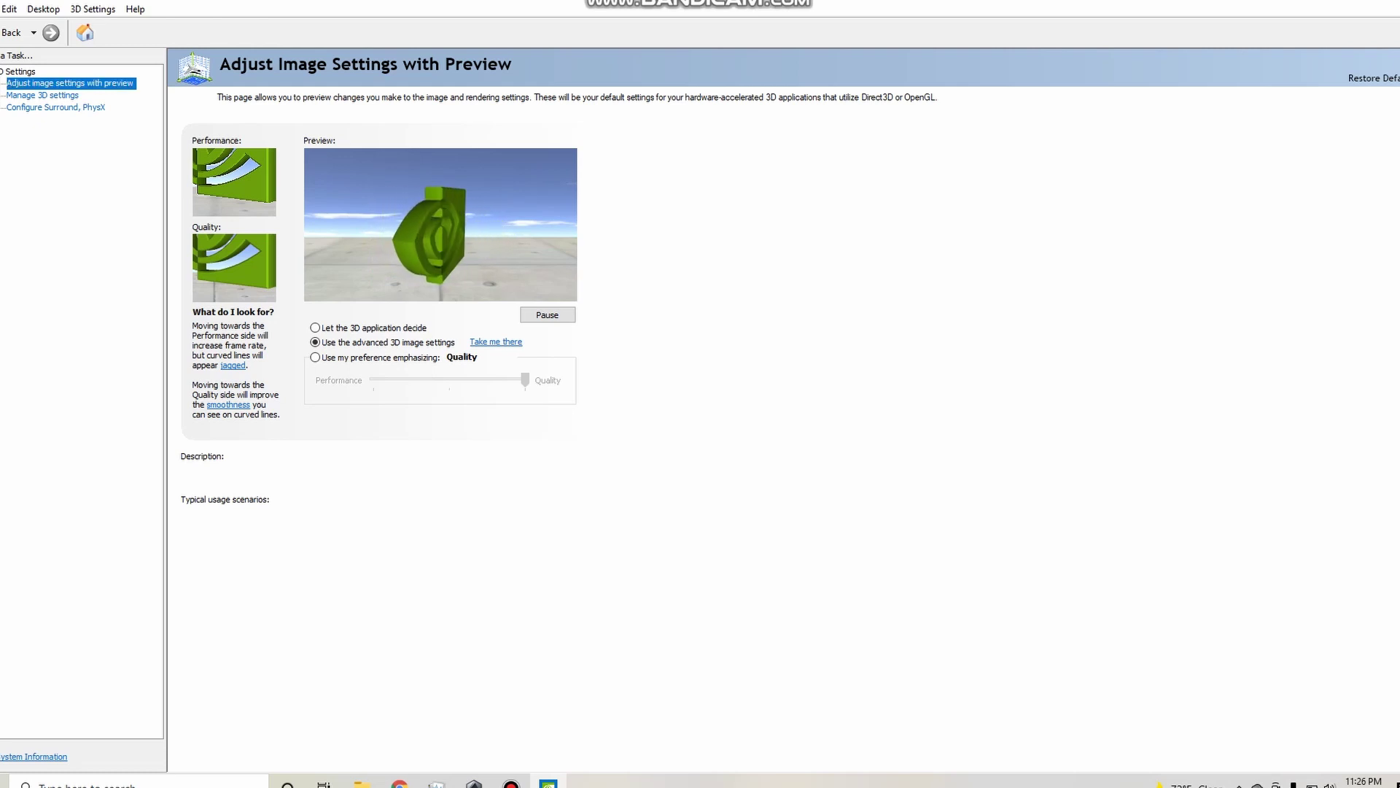
{"action": "left_click", "coordinate": [315, 327]}
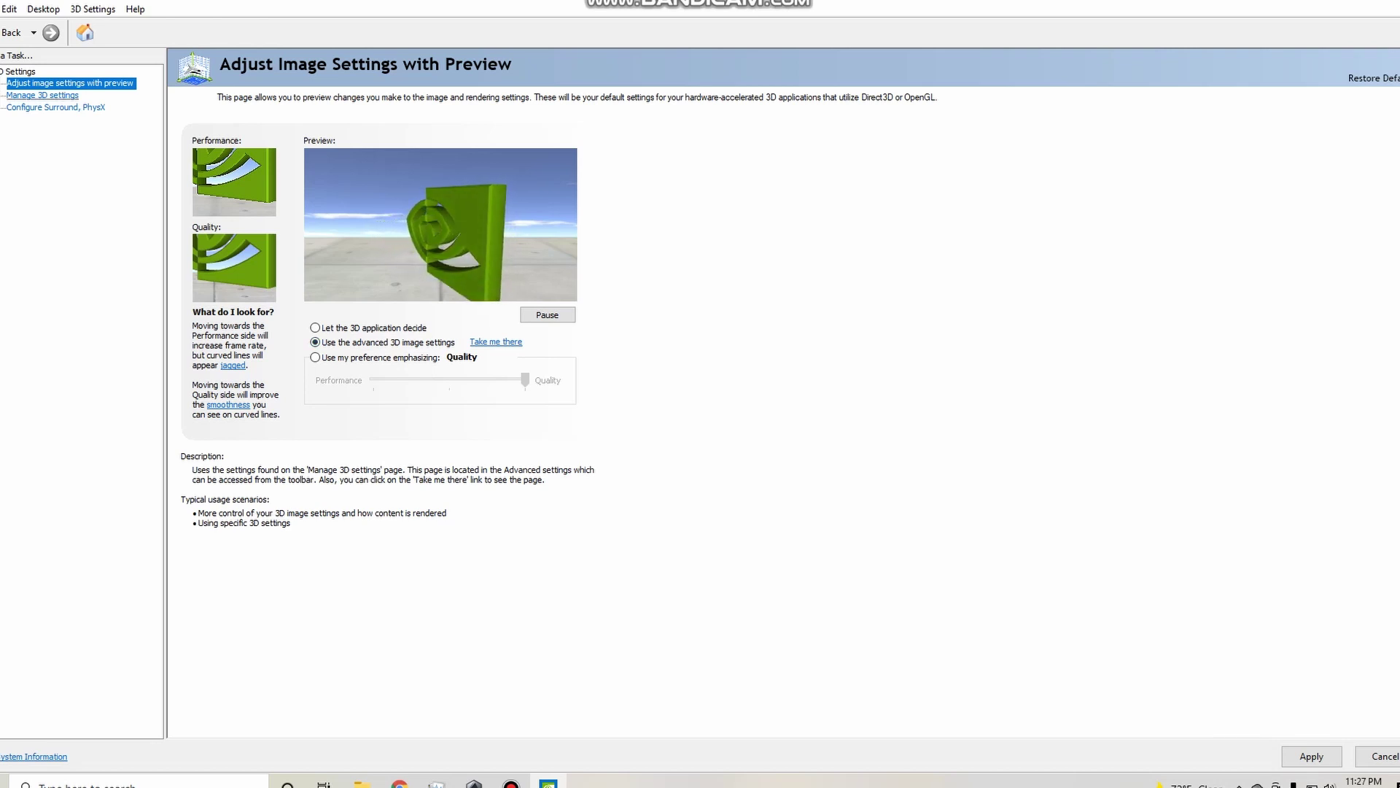
- Set the global preferred graphics processor to High-performance NVIDIA processor, applying the change when switching to the Surround and PhysX configuration
{"action": "left_click", "coordinate": [43, 95]}
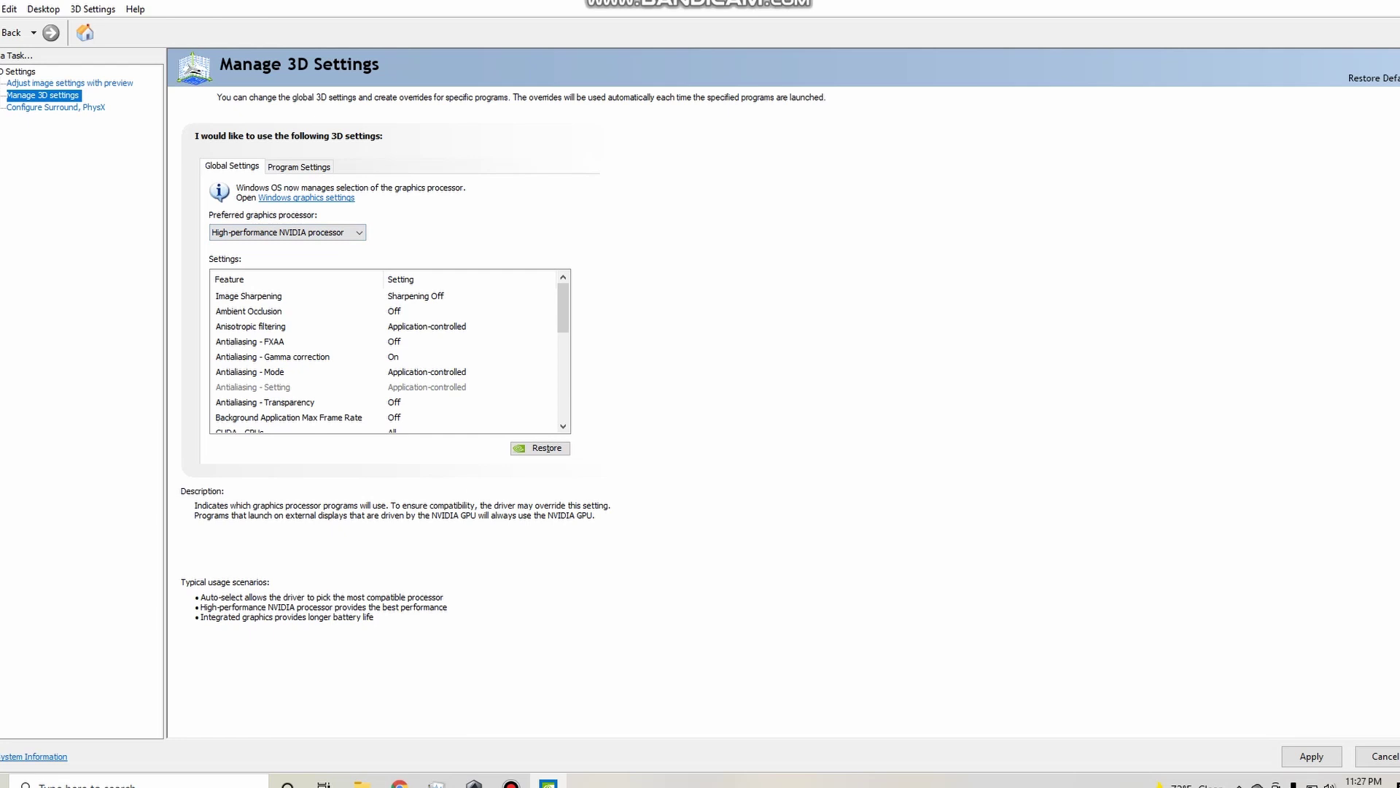
{"action": "left_click", "coordinate": [286, 232]}
{"action": "left_click", "coordinate": [241, 245]}
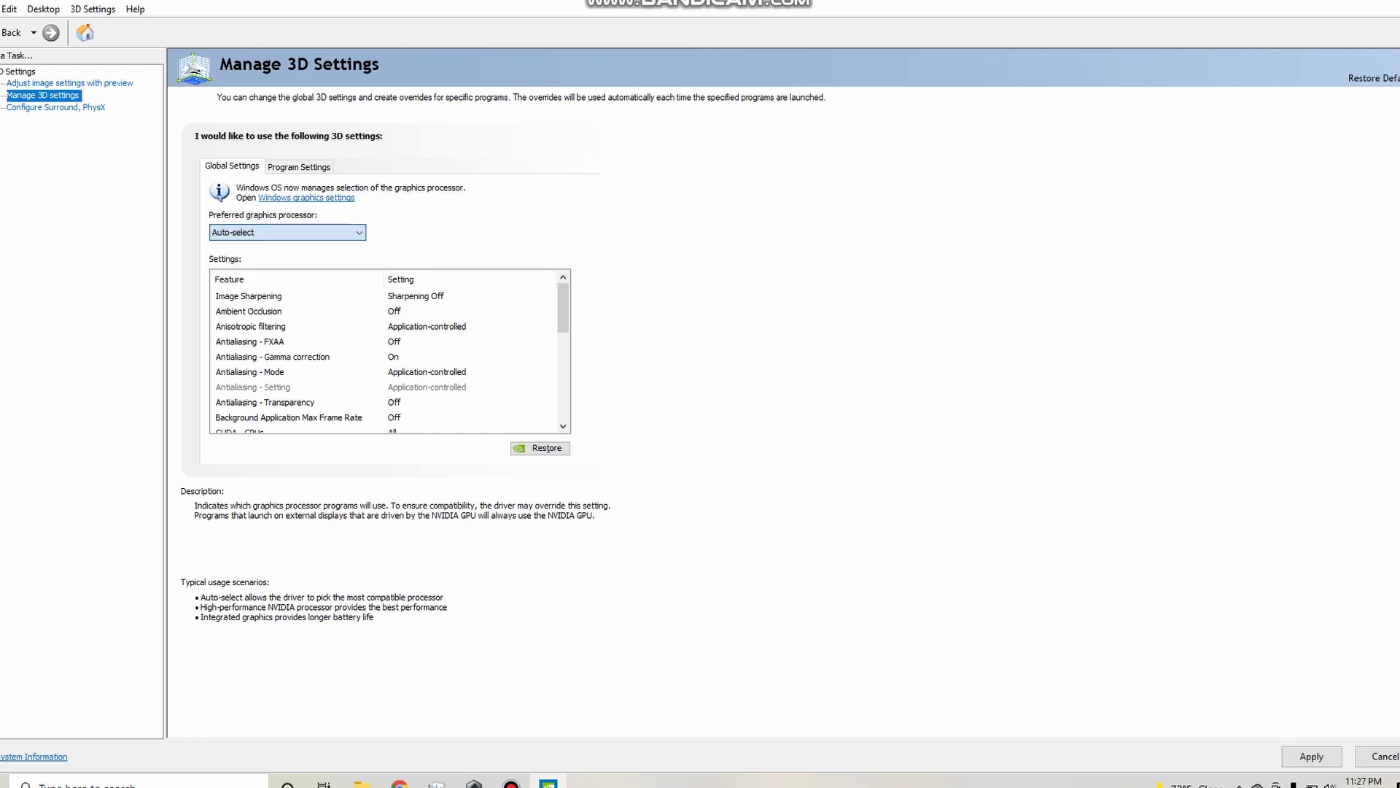
{"action": "left_click", "coordinate": [286, 232]}
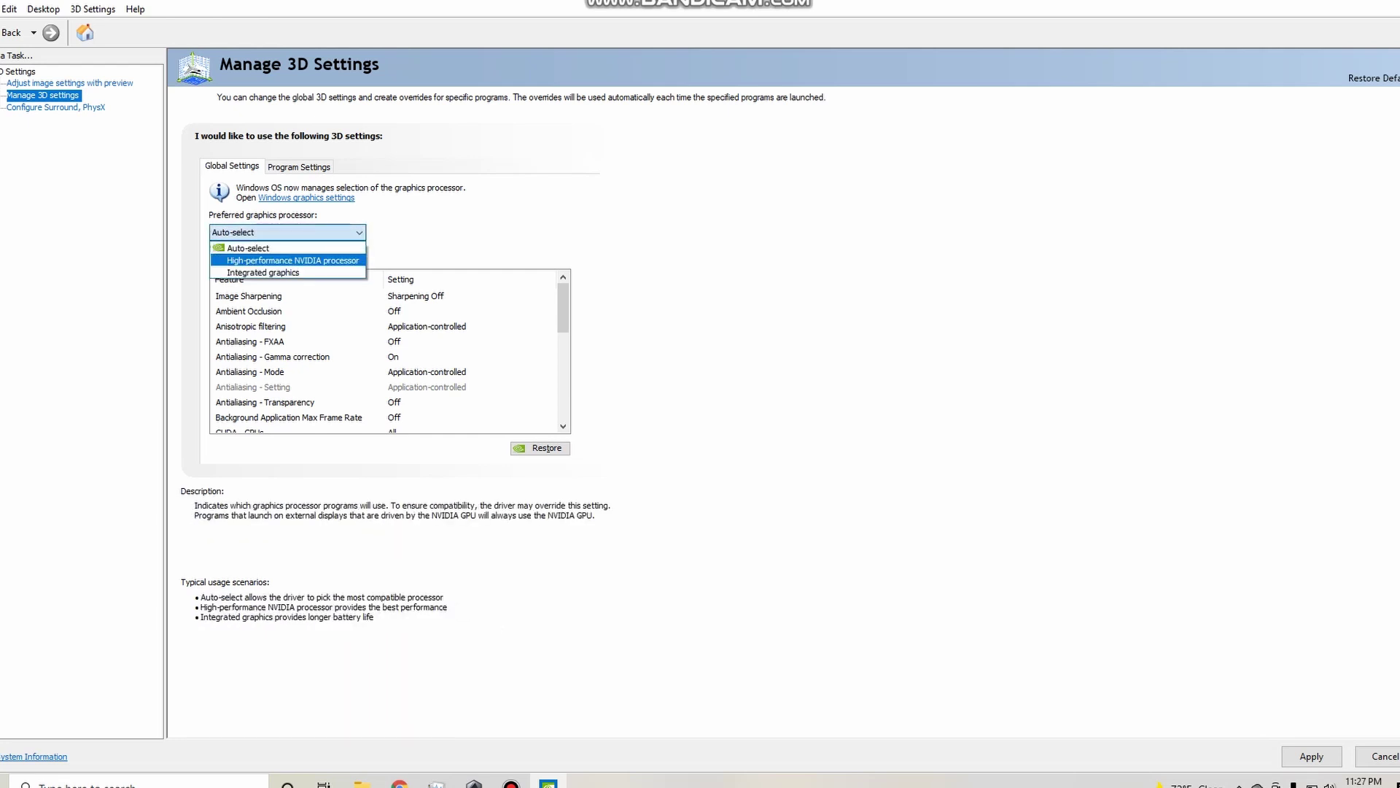
{"action": "left_click", "coordinate": [292, 260]}
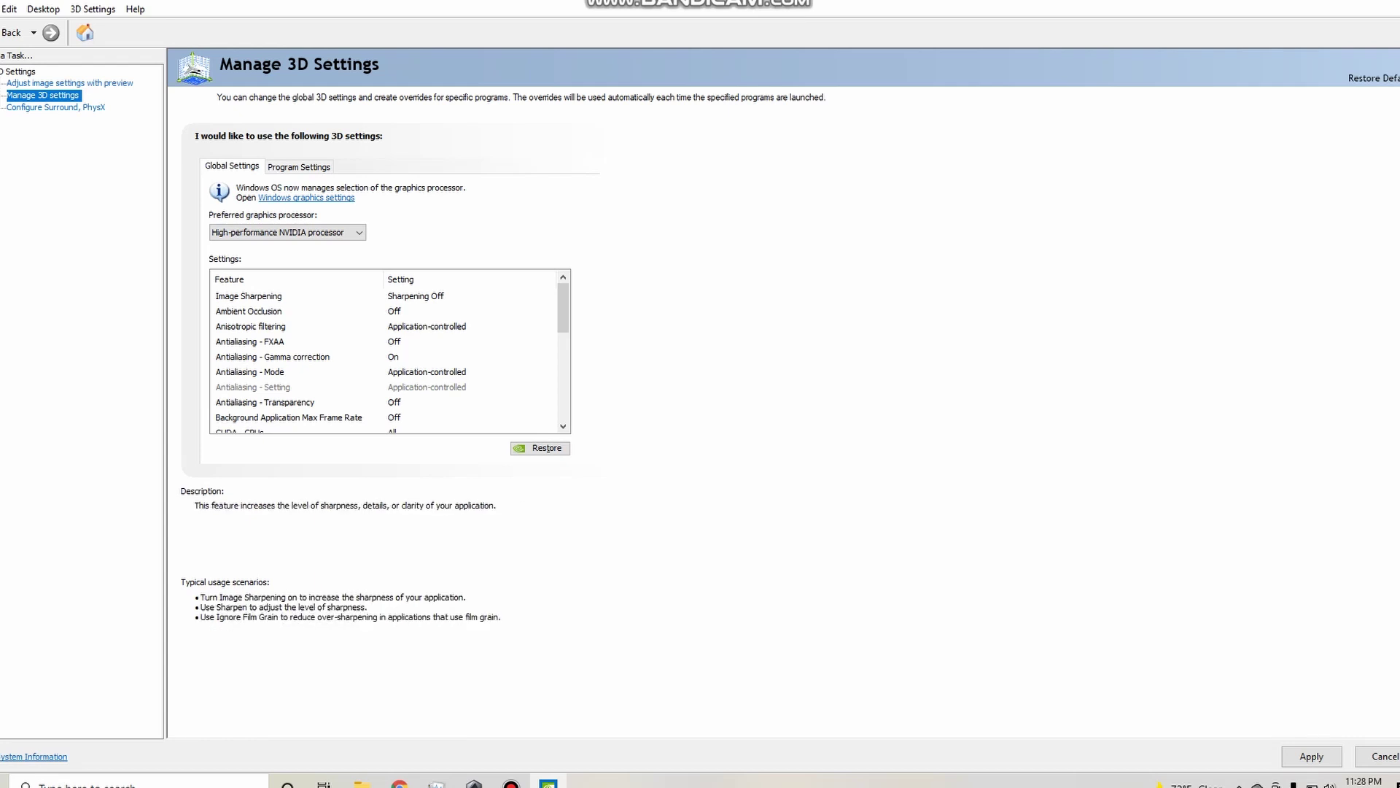
{"action": "left_click", "coordinate": [287, 232]}
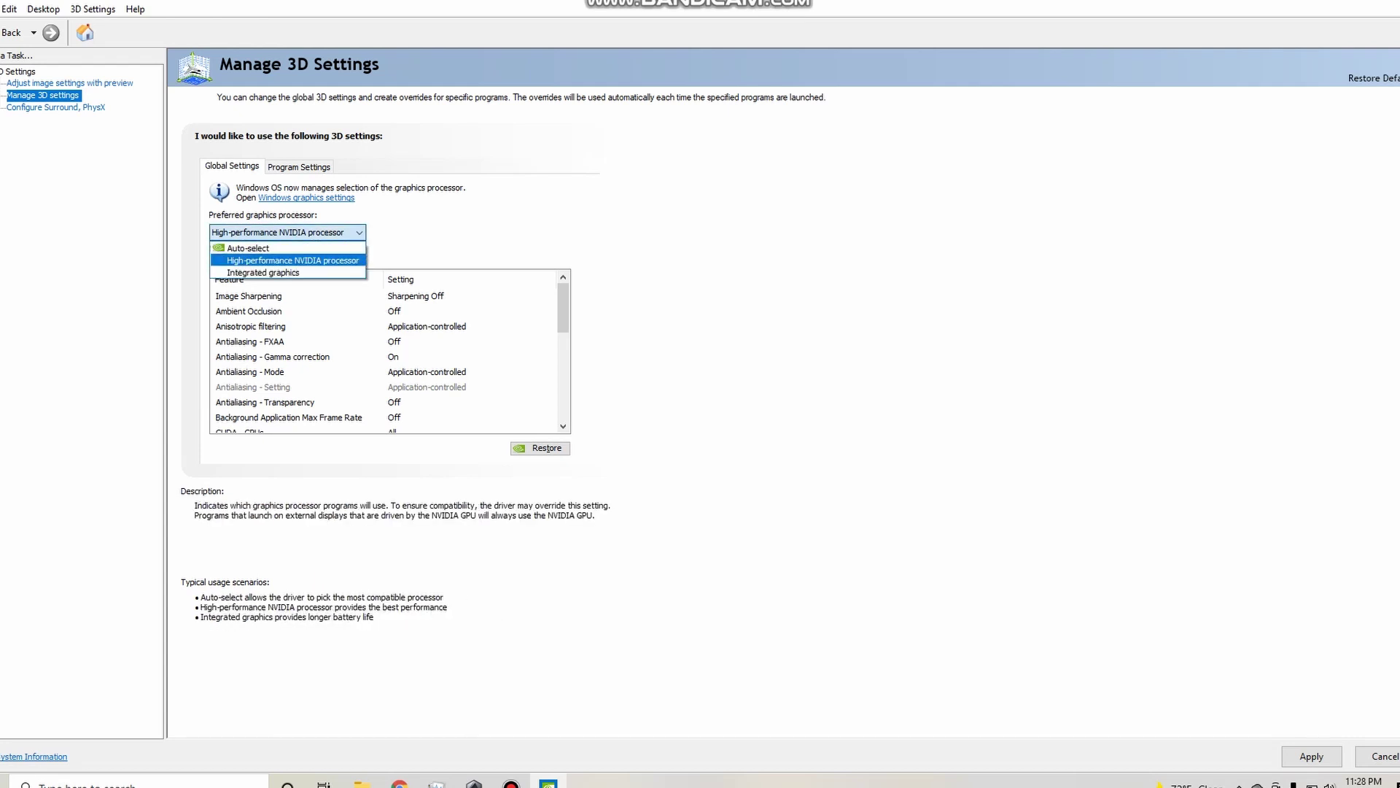
{"action": "left_click", "coordinate": [291, 260]}
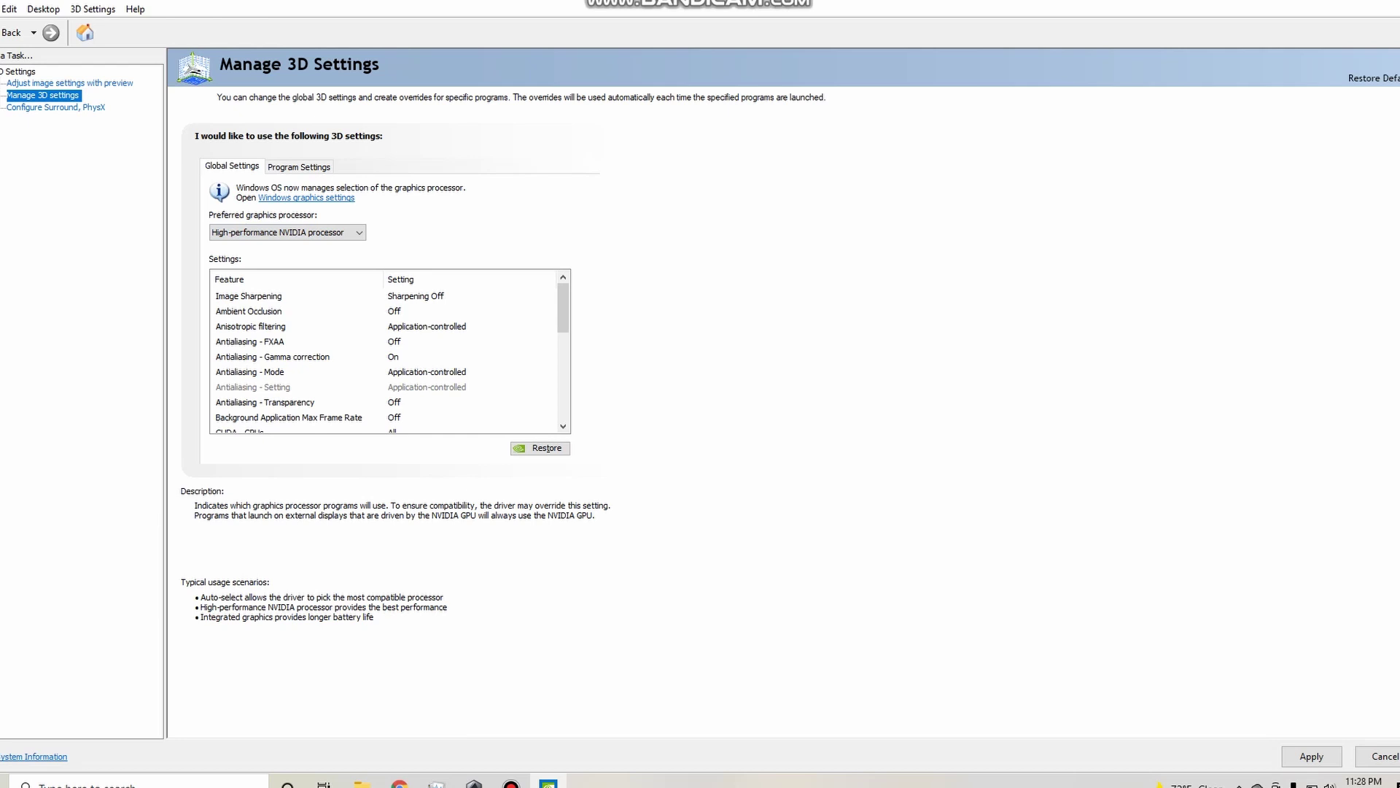
{"action": "key", "text": "Tab"}
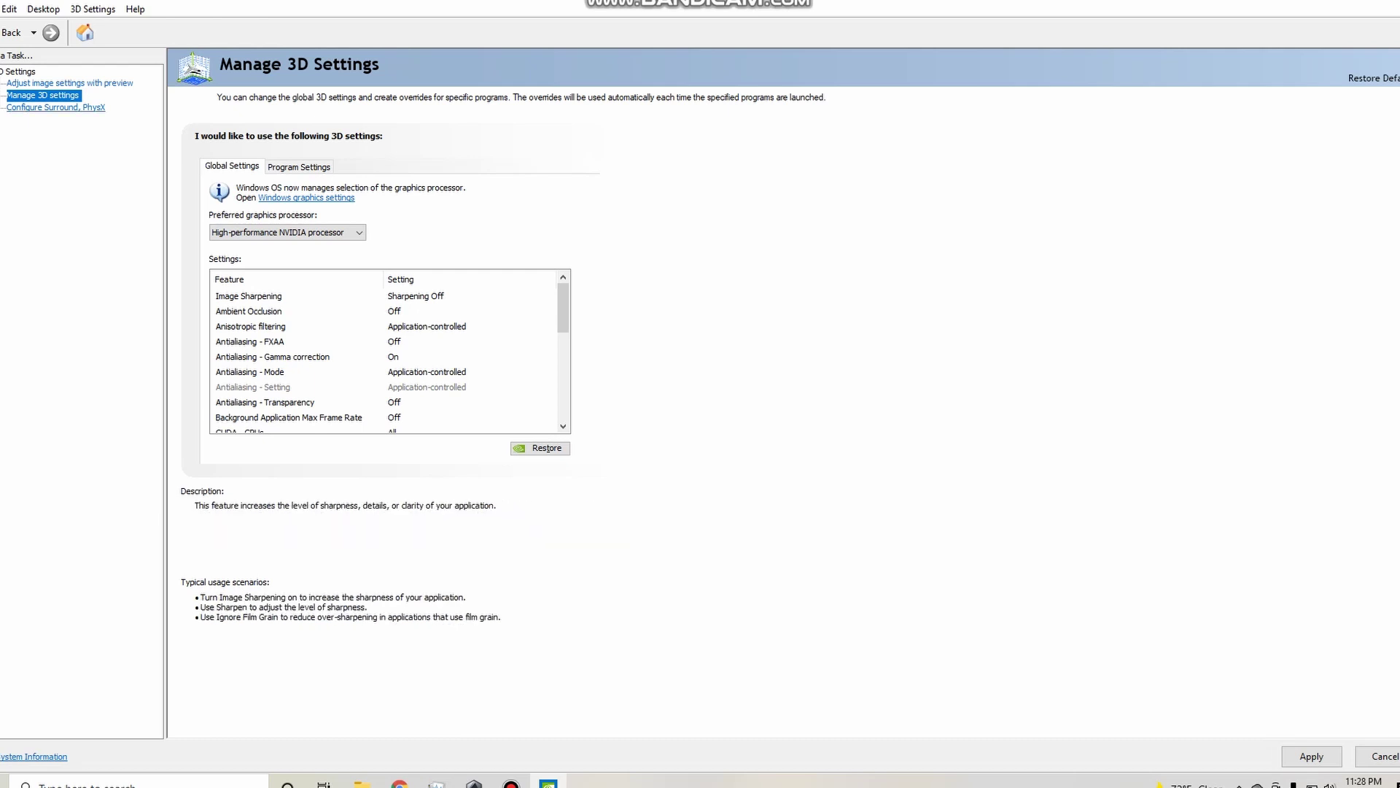
{"action": "left_click", "coordinate": [56, 108]}
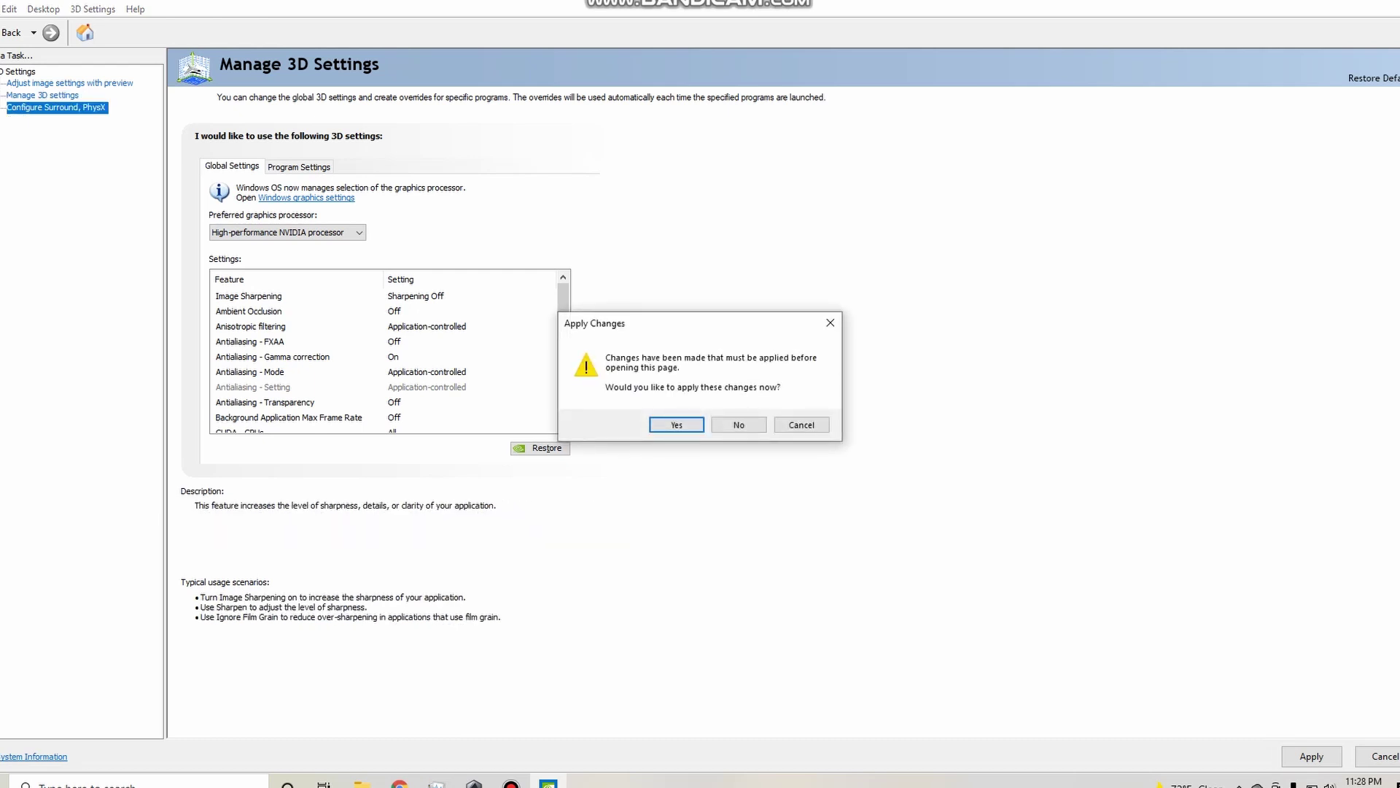
{"action": "left_click", "coordinate": [675, 425]}
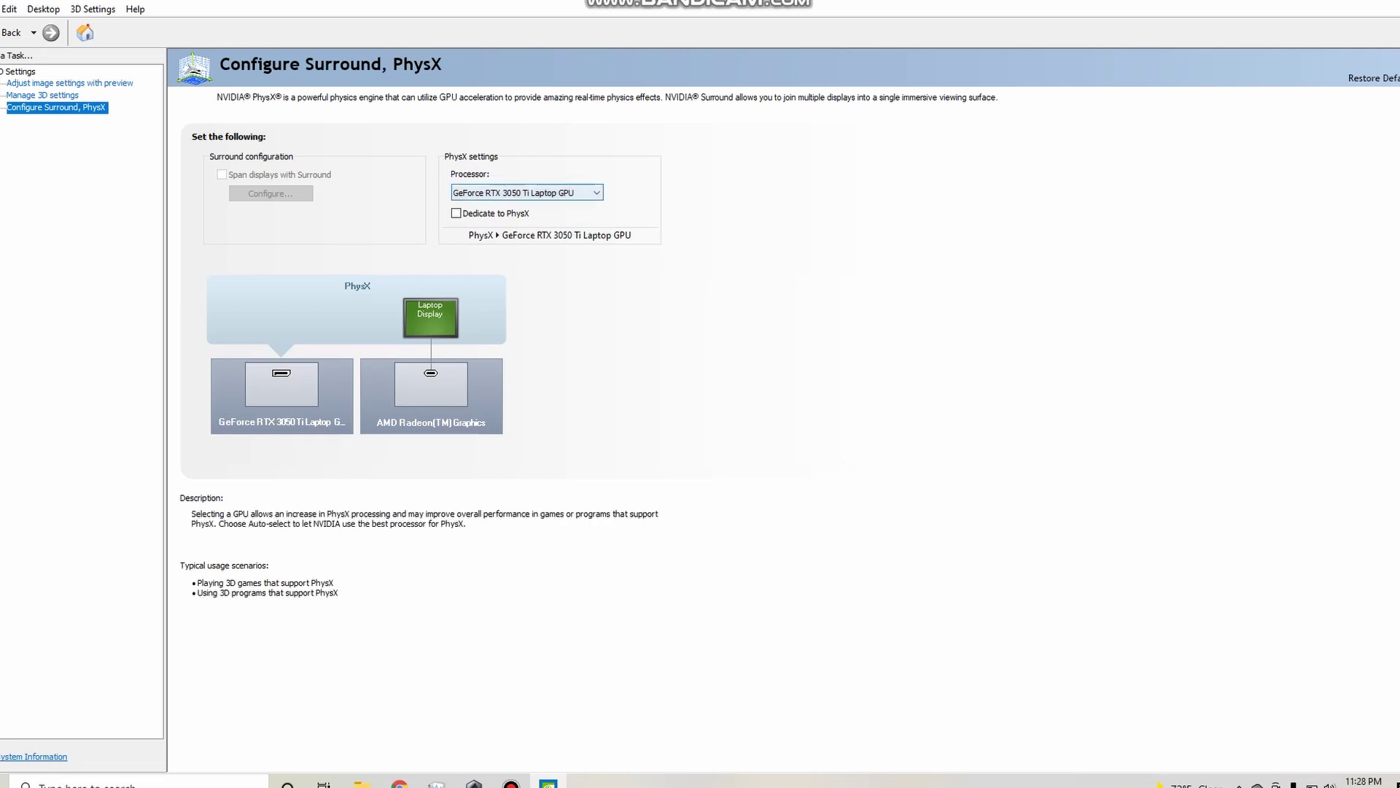
- Set the PhysX processor to GeForce RTX 3050 Ti Laptop GPU and apply the change
{"action": "left_click", "coordinate": [527, 192]}
{"action": "left_click", "coordinate": [503, 208]}
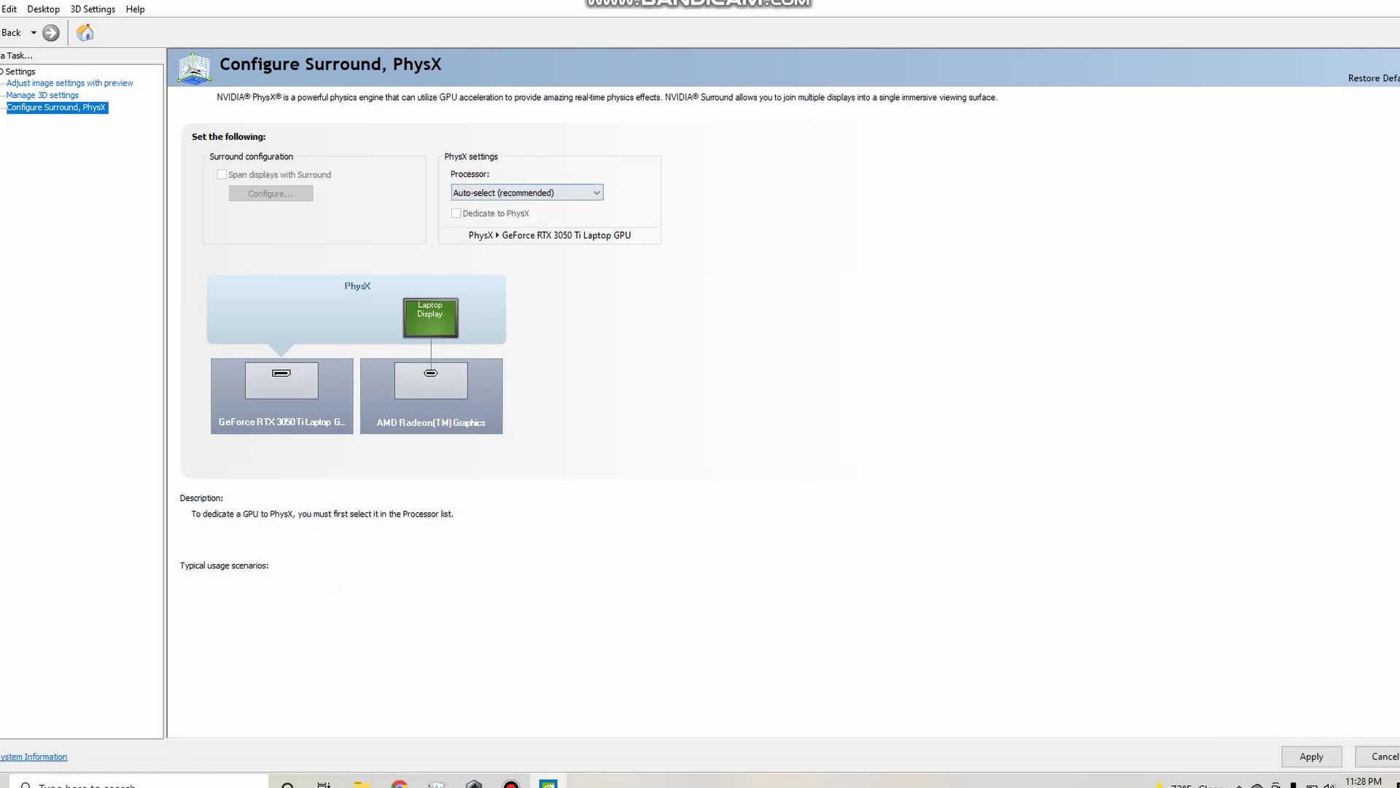
{"action": "left_click", "coordinate": [527, 193]}
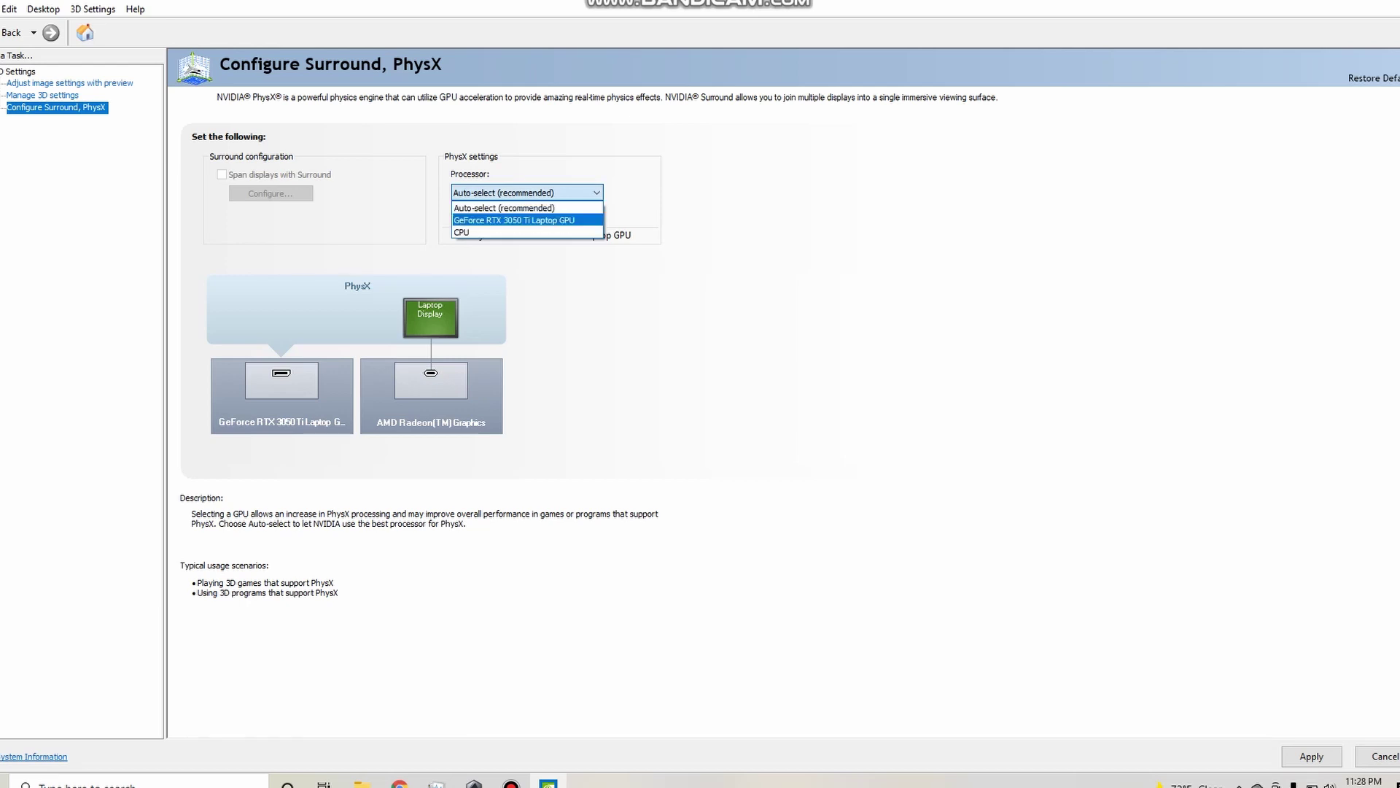
{"action": "left_click", "coordinate": [513, 220]}
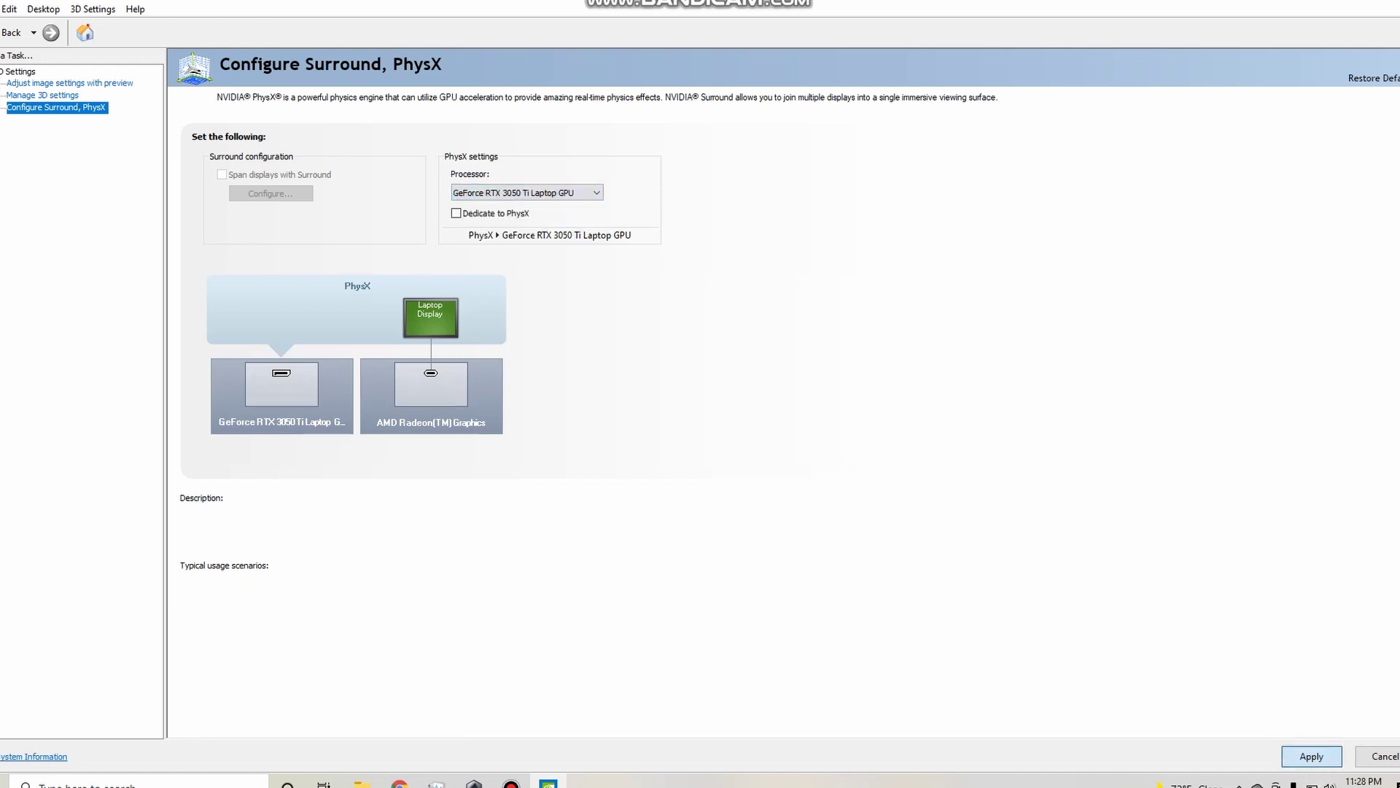
{"action": "left_click", "coordinate": [1312, 756]}
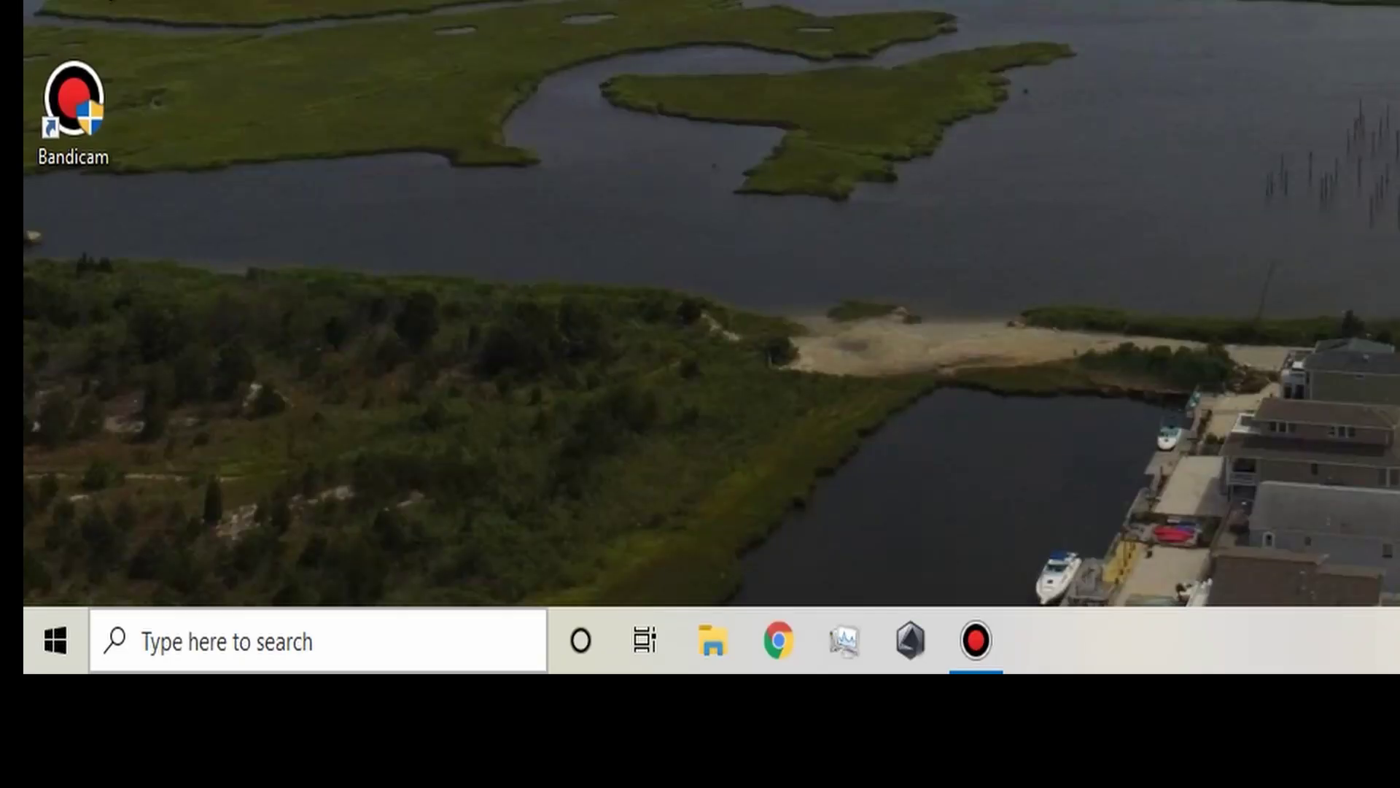
- Open Windows Graphics settings and add the desktop app OVRServiceLauncher.exe from the oculus-runtime folder to the graphics performance preferences
{"action": "left_click", "coordinate": [226, 641]}
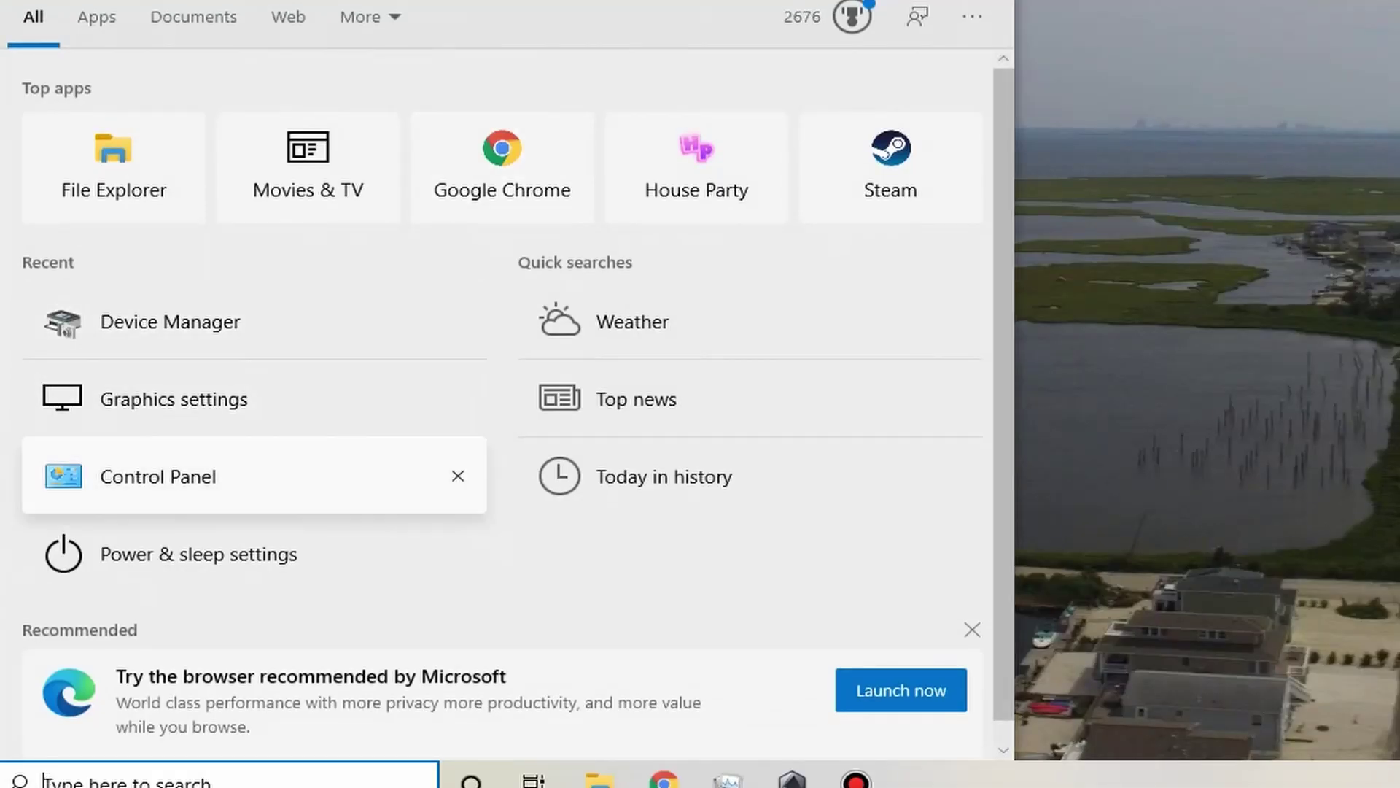
{"action": "left_click", "coordinate": [219, 399]}
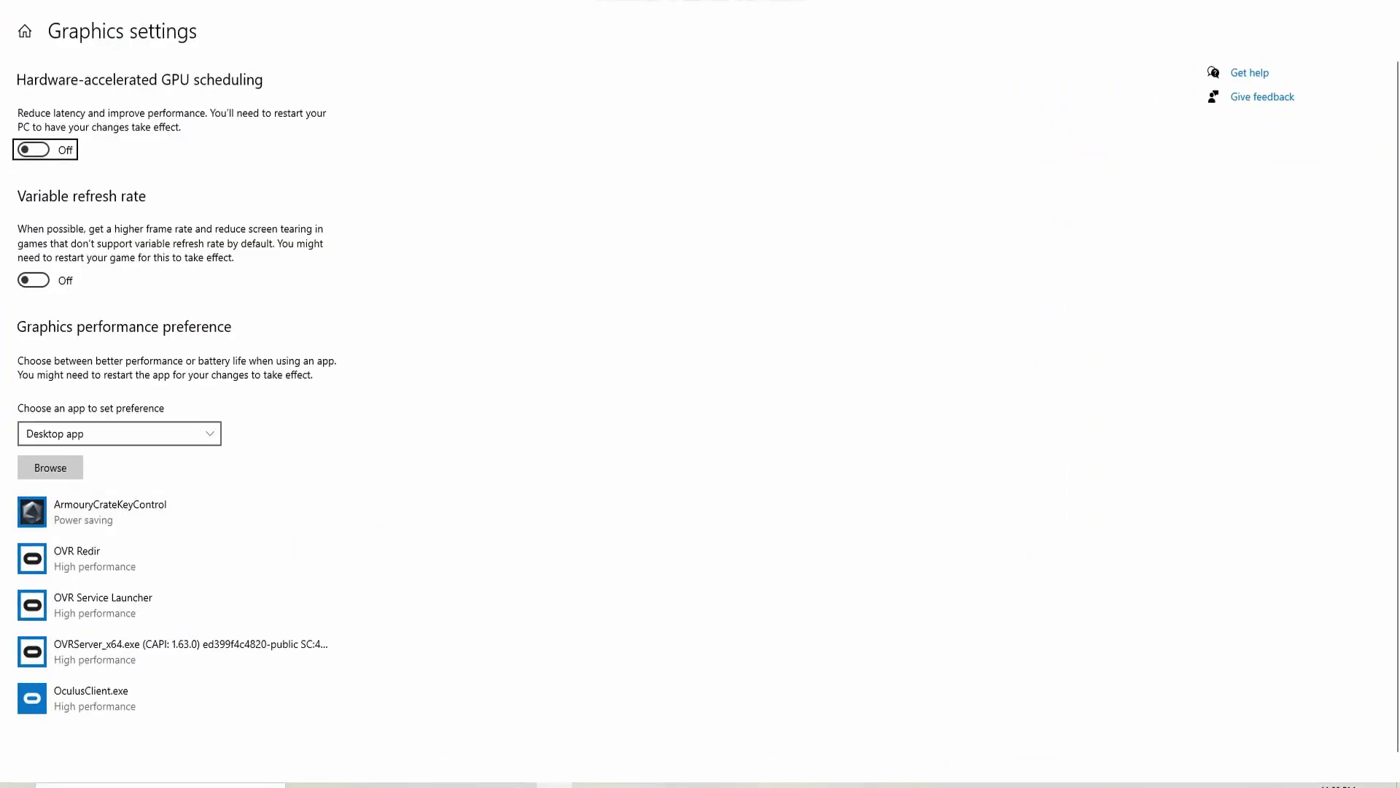
{"action": "left_click", "coordinate": [119, 433]}
{"action": "left_click", "coordinate": [146, 433]}
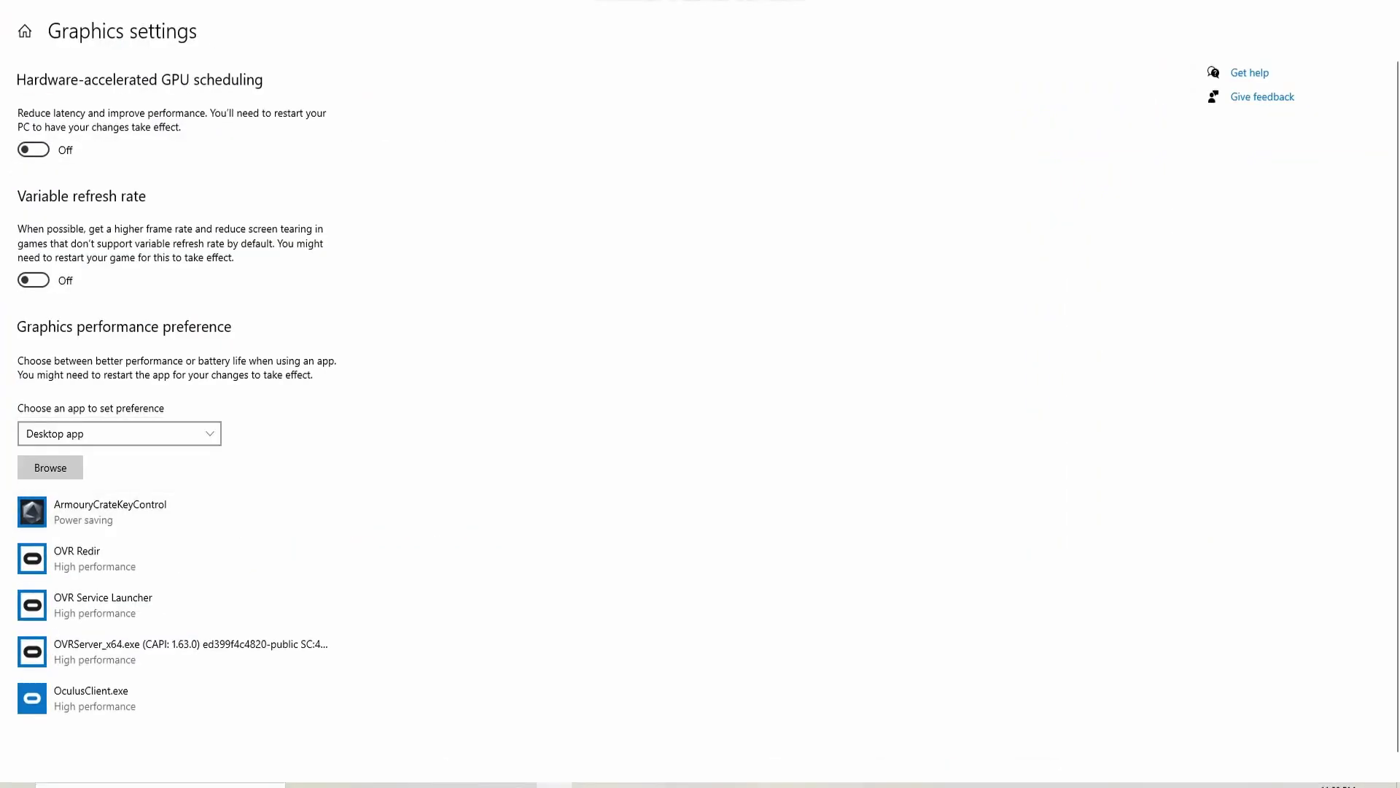
{"action": "left_click", "coordinate": [50, 466]}
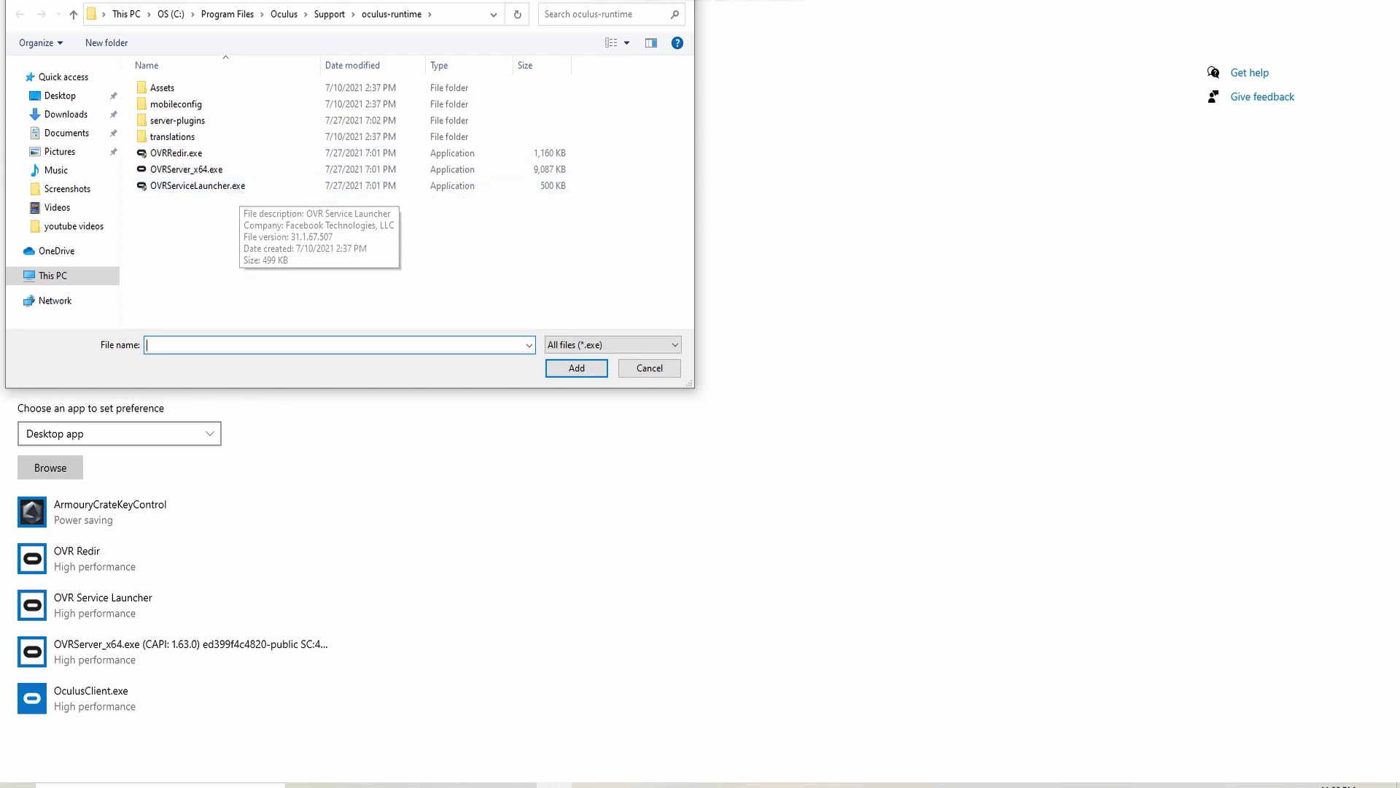
{"action": "left_click", "coordinate": [197, 185]}
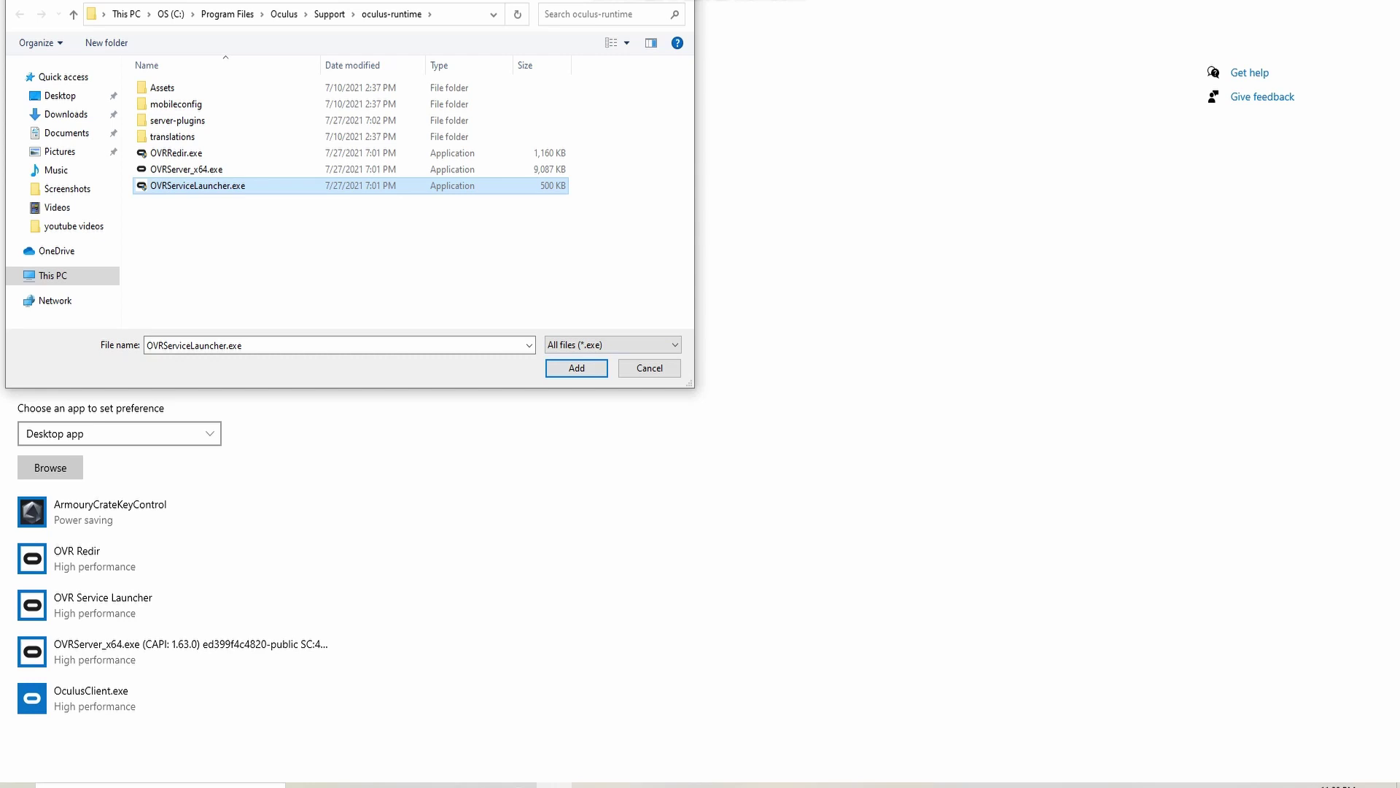
{"action": "key", "text": "Return"}
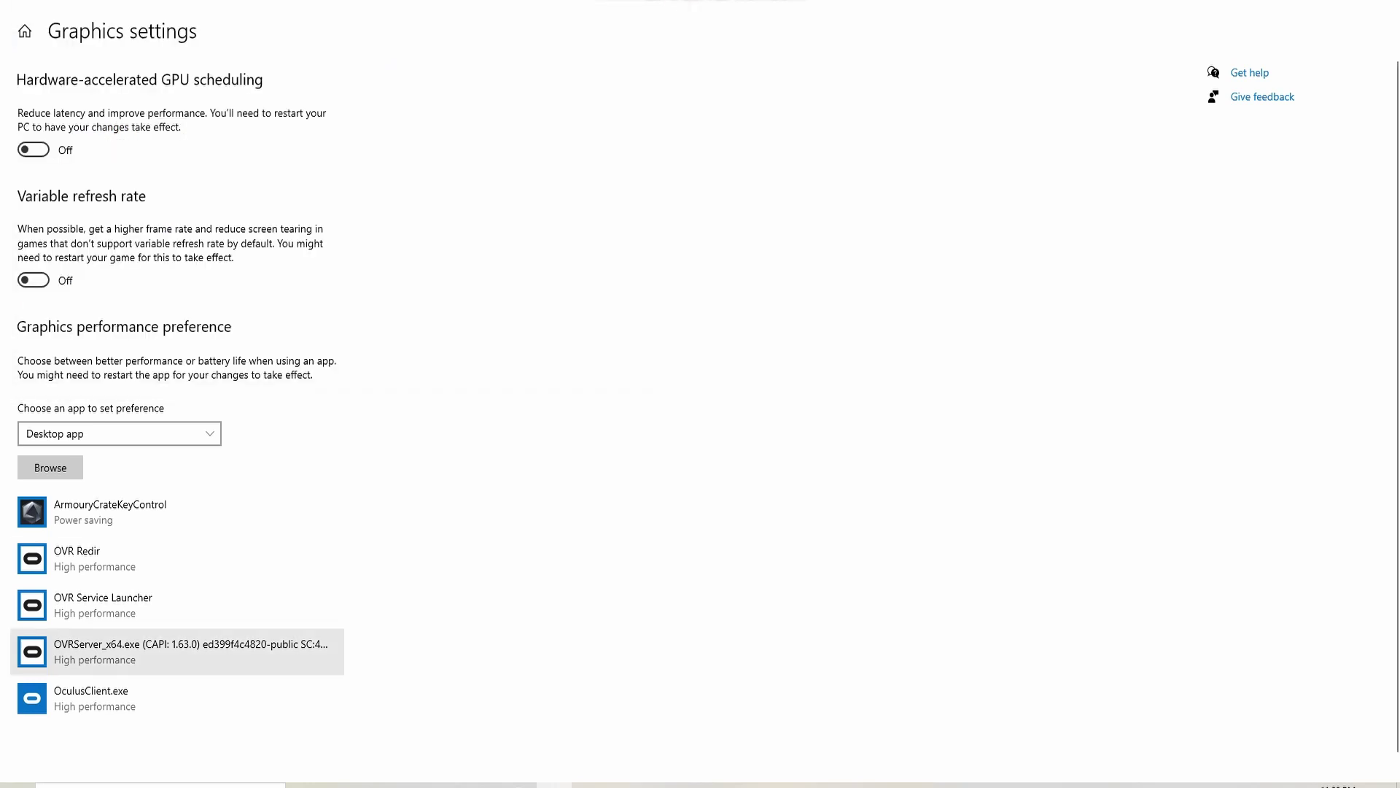
- Set the graphics preference of OVRServer_x64.exe to High performance and save it
{"action": "left_click", "coordinate": [177, 651]}
{"action": "scroll", "coordinate": [700, 416], "scroll_direction": "down", "scroll_amount": 2}
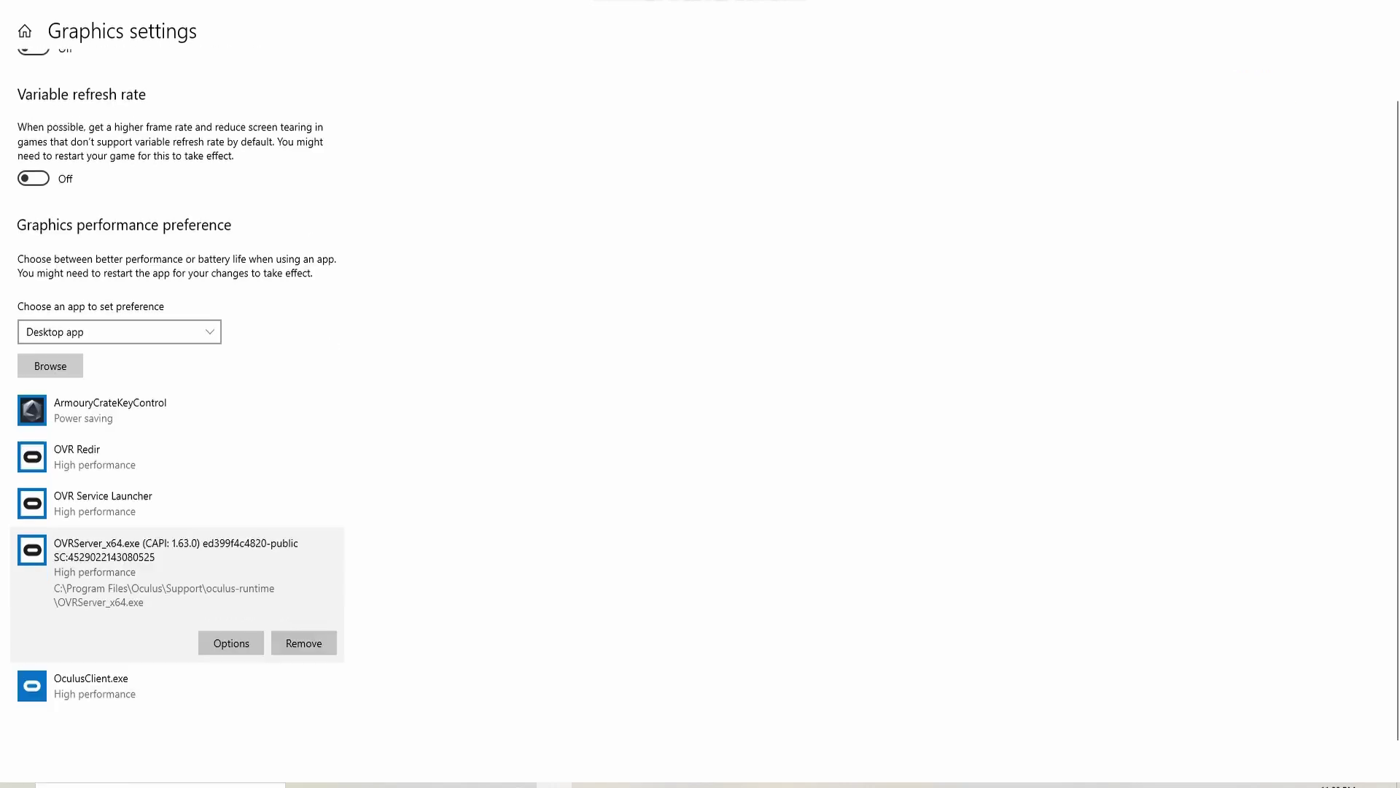
{"action": "left_click", "coordinate": [231, 636]}
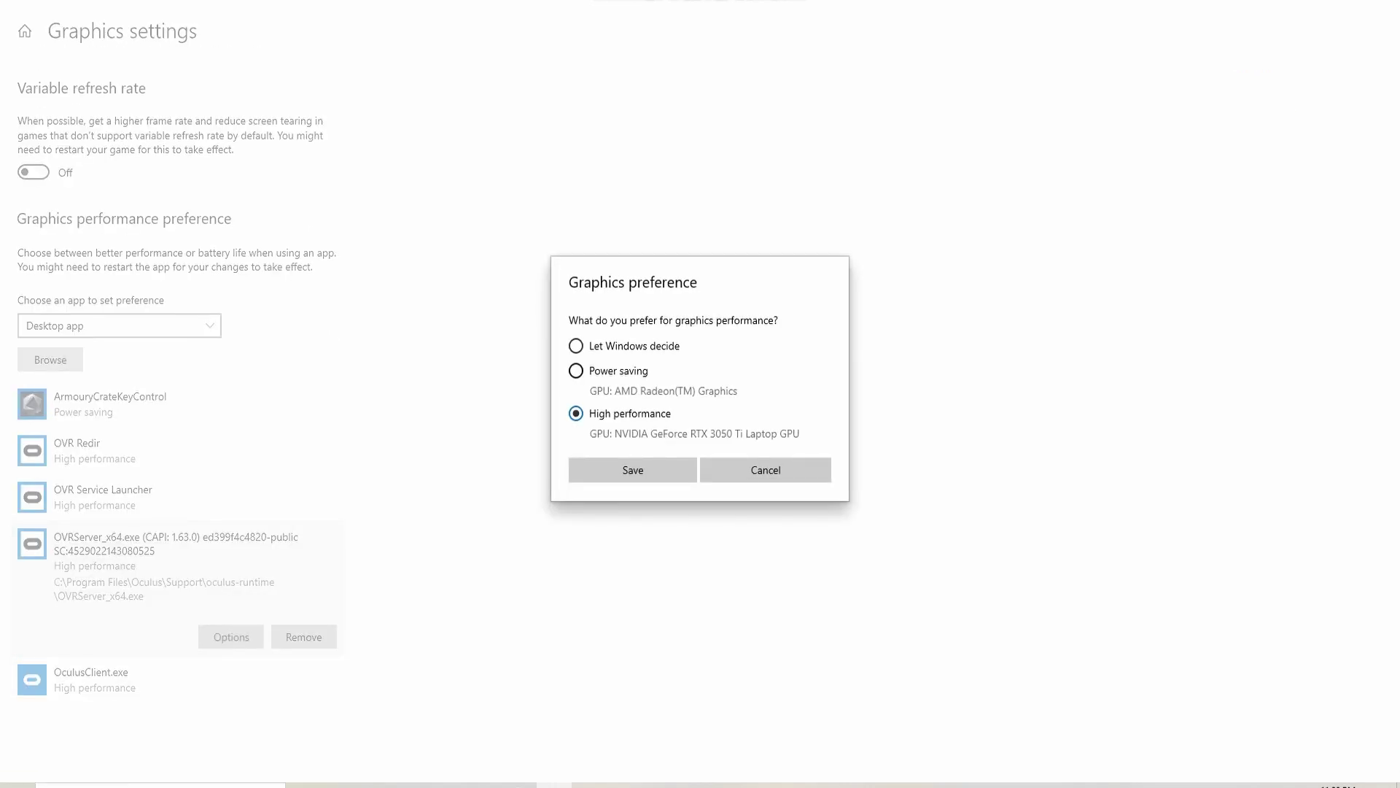
{"action": "left_click", "coordinate": [575, 370]}
{"action": "left_click", "coordinate": [575, 413]}
{"action": "left_click", "coordinate": [633, 470]}
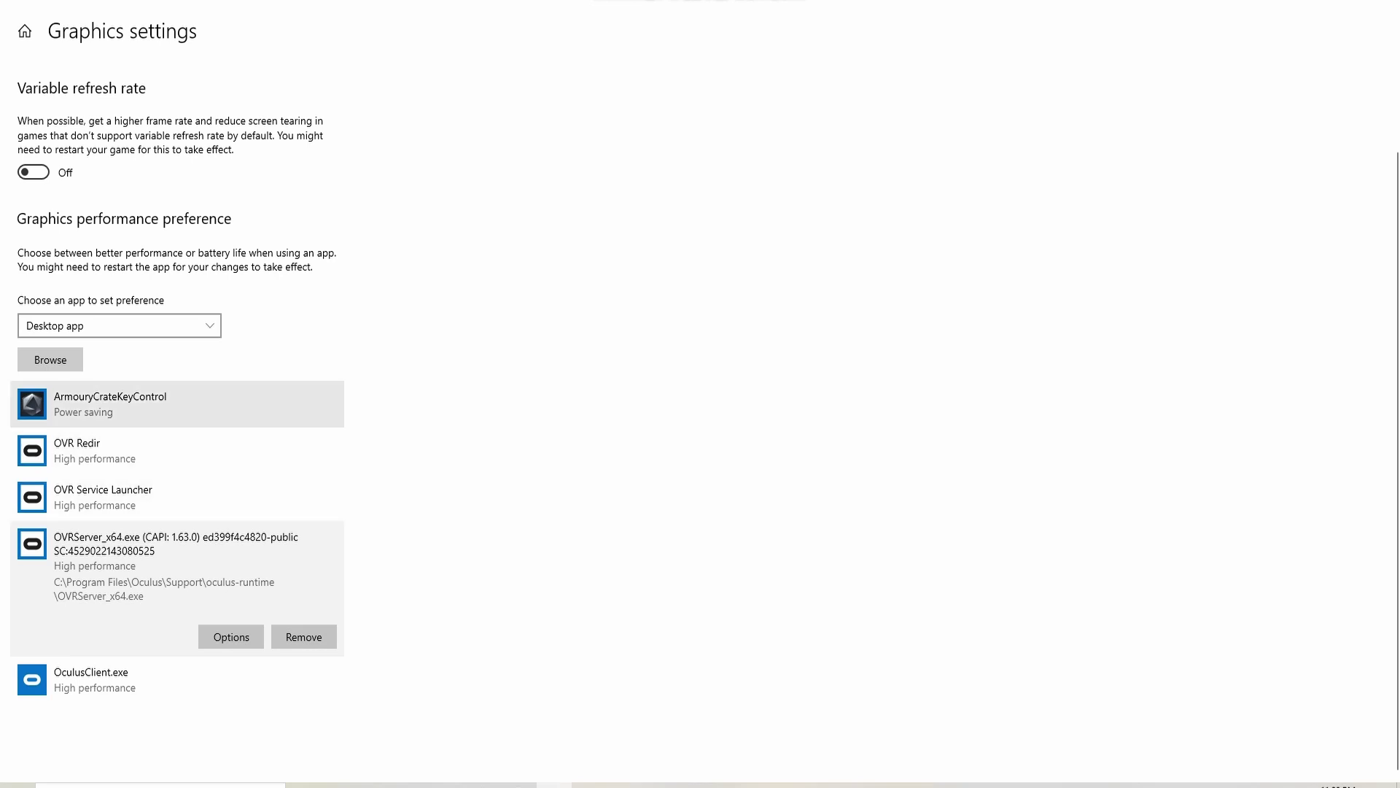
- Save the graphics preference of OculusClient.exe as High performance
{"action": "left_click", "coordinate": [177, 679]}
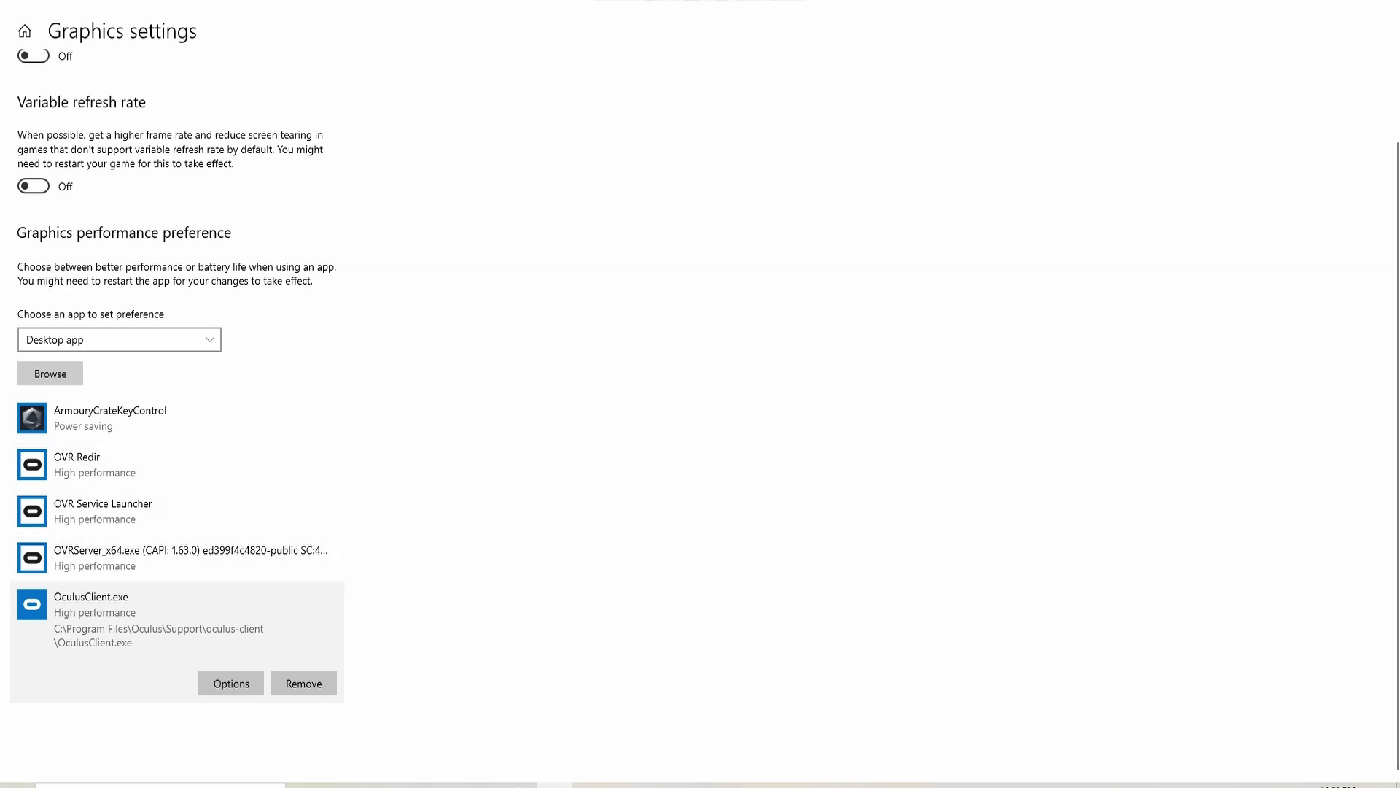
{"action": "left_click", "coordinate": [230, 683]}
{"action": "left_click", "coordinate": [633, 469]}
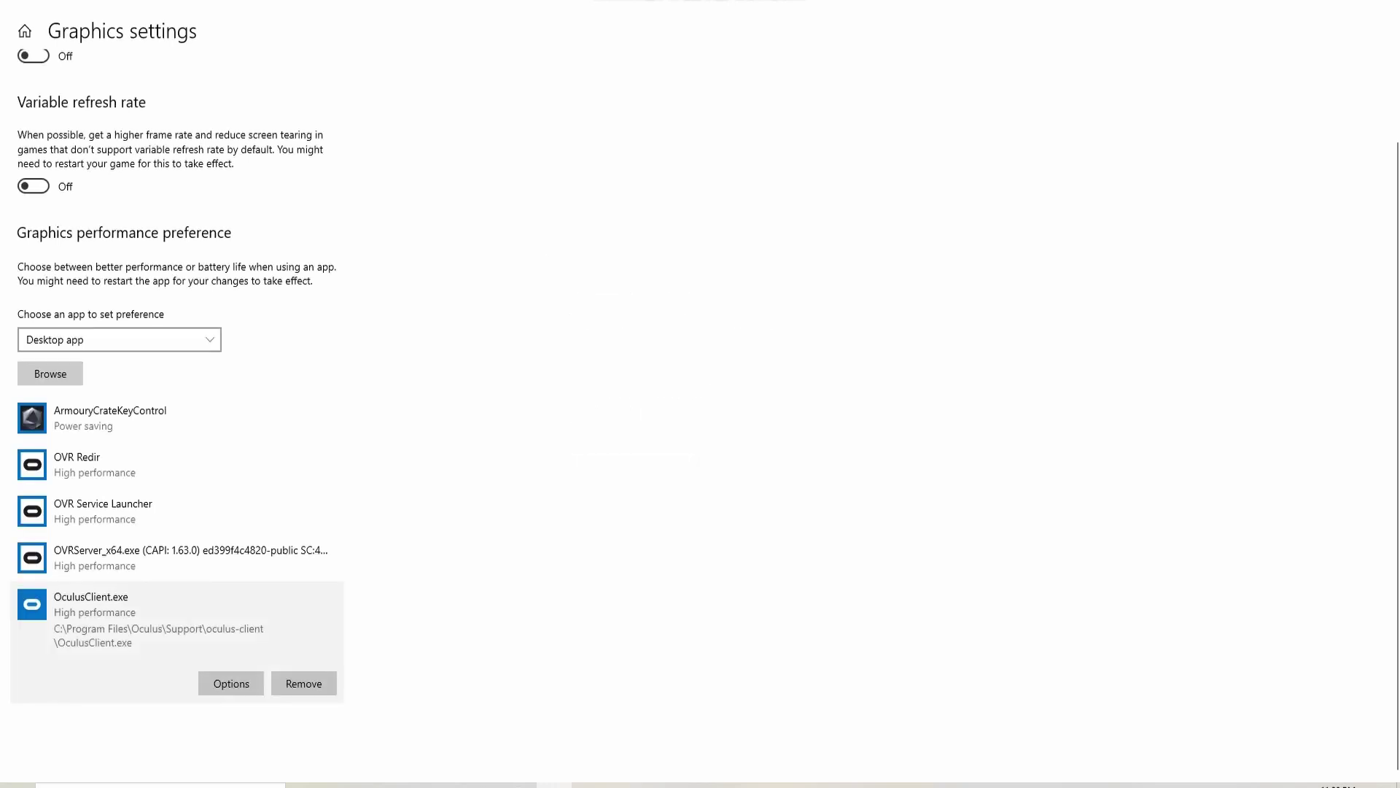